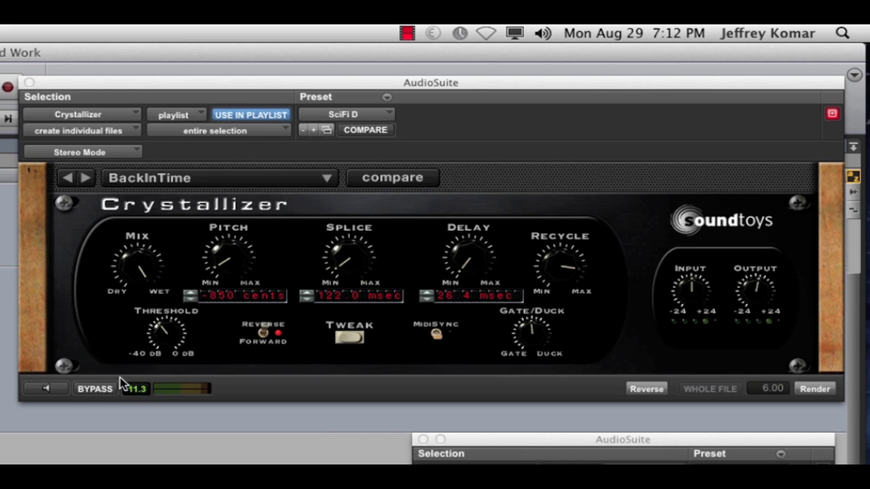
Preview Crystallizer, then set processing to 'clip by clip' with a 6.00 handle length
left_click(47, 389)
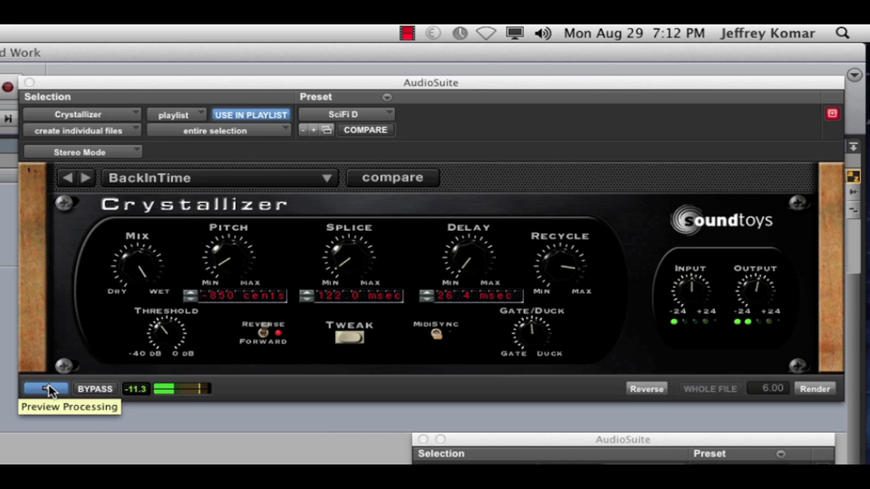
left_click(47, 389)
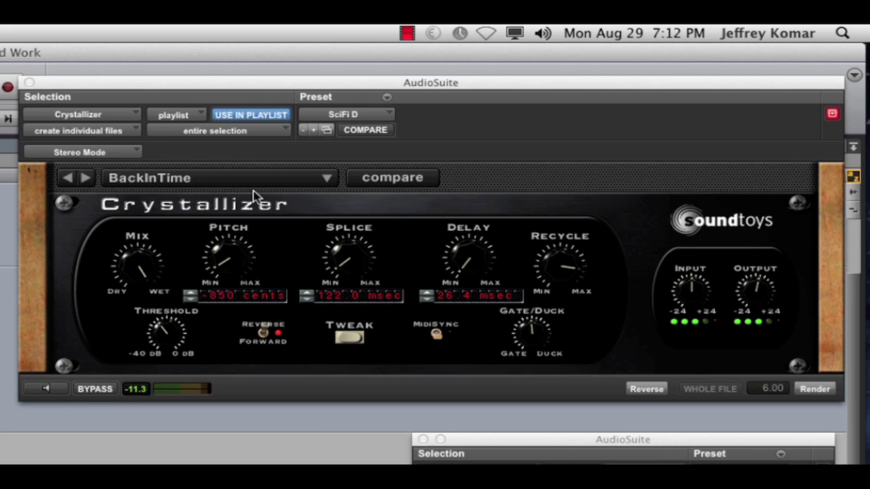
left_click(236, 133)
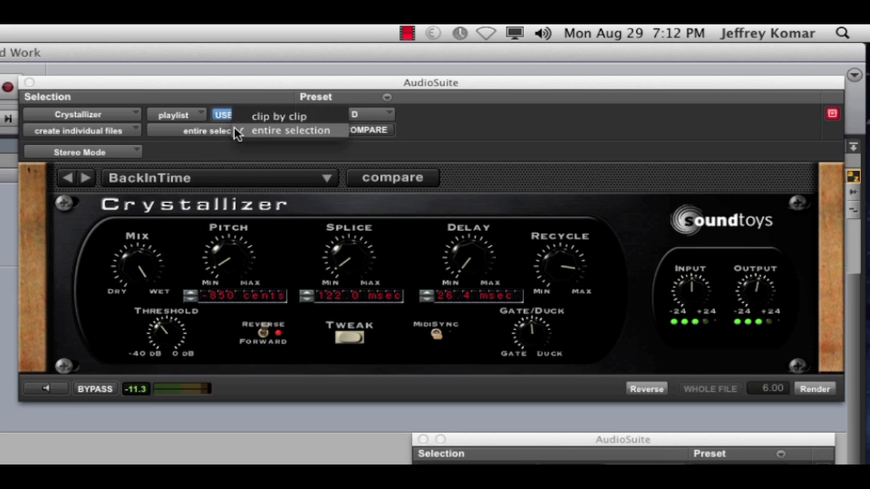
left_click(342, 118)
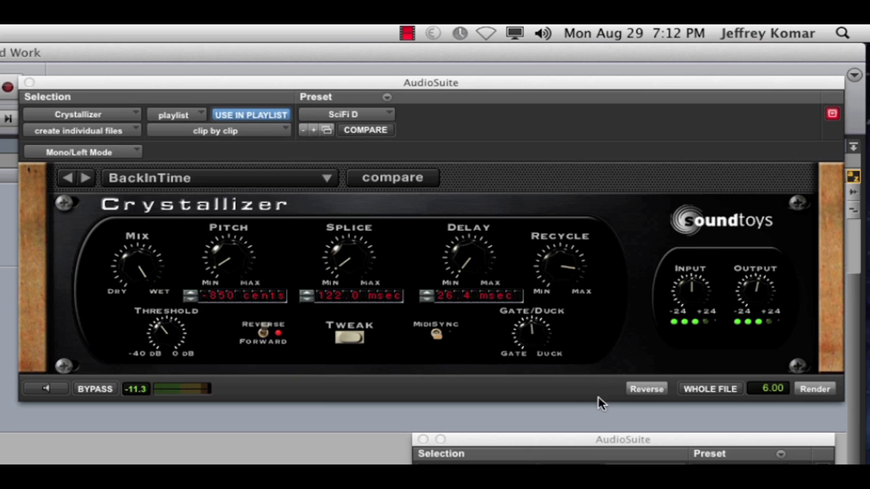
left_click(764, 391)
key("Return")
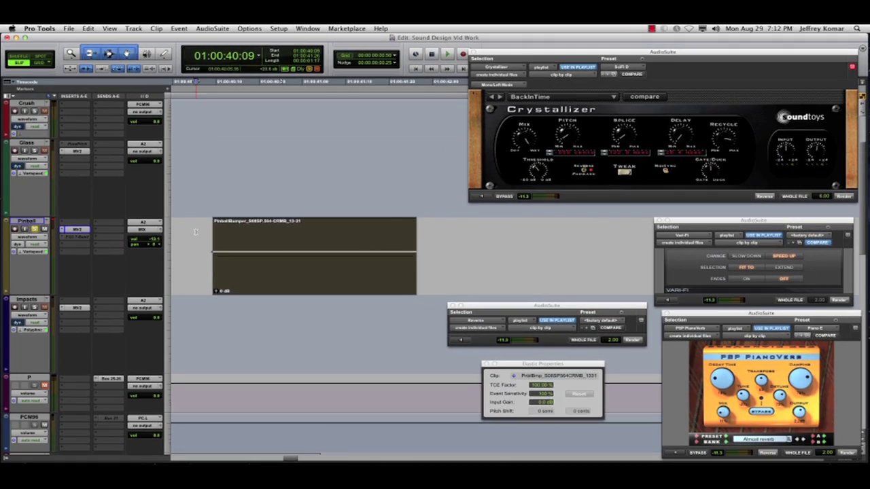
Extend the PinballBumper clip's end to include the Crystallizer ringing tail and audition it
key("space")
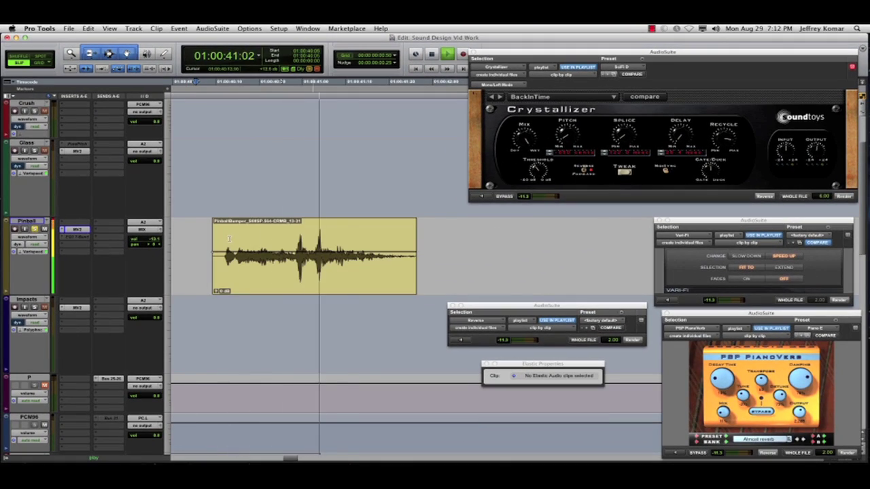
key("space")
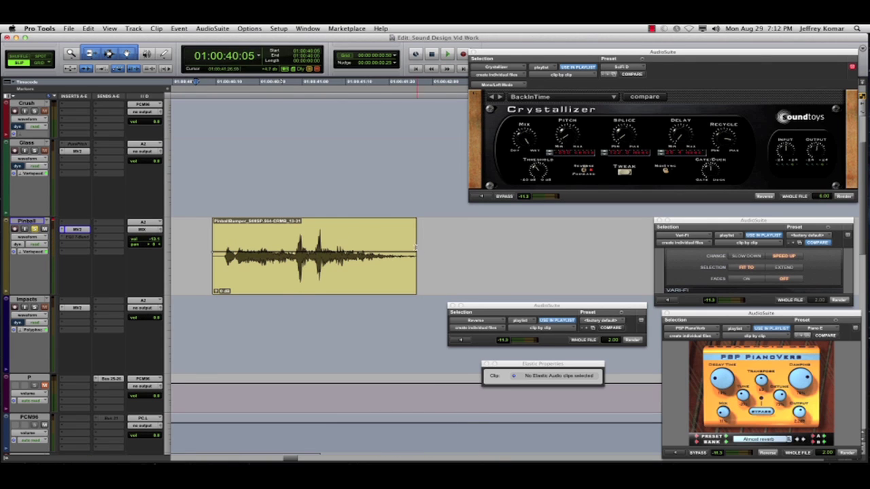
left_click(412, 246)
left_click_drag(412, 246, 508, 245)
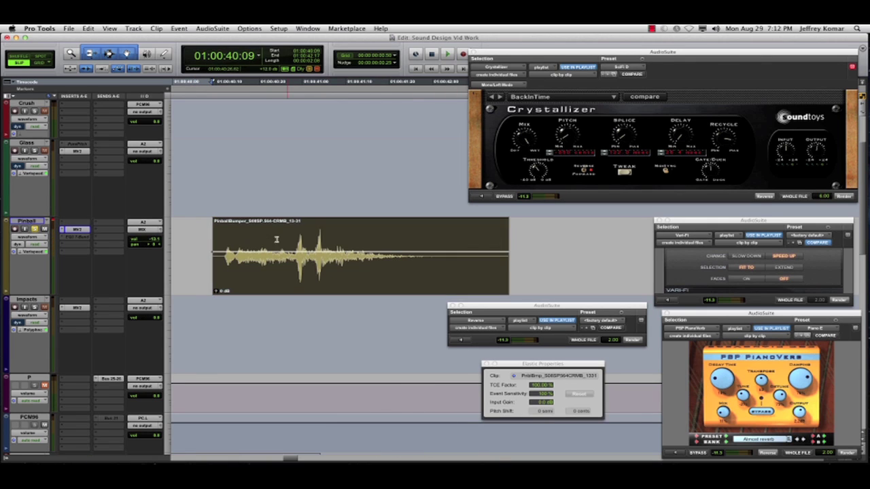
left_click(206, 236)
key("space")
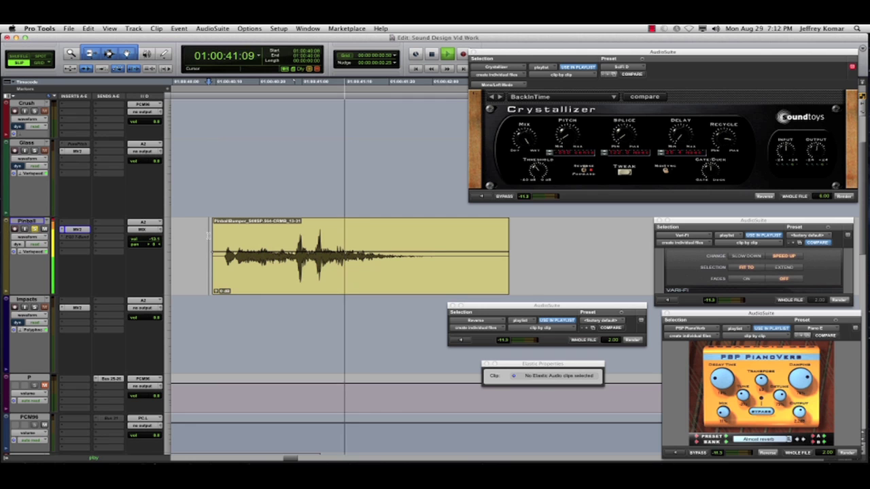
key("space")
left_click(311, 275)
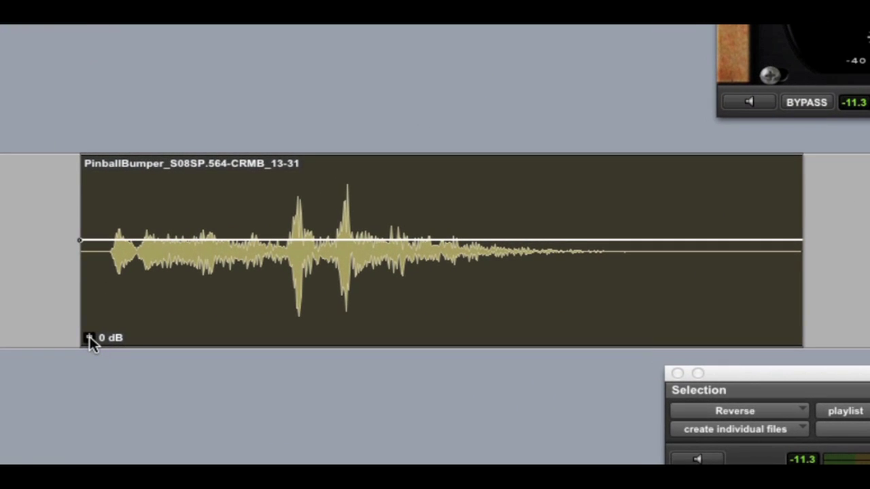
Set clip gain to +0.6 dB, then pencil a gain curve that swells mid-clip and fades out
left_click(216, 291)
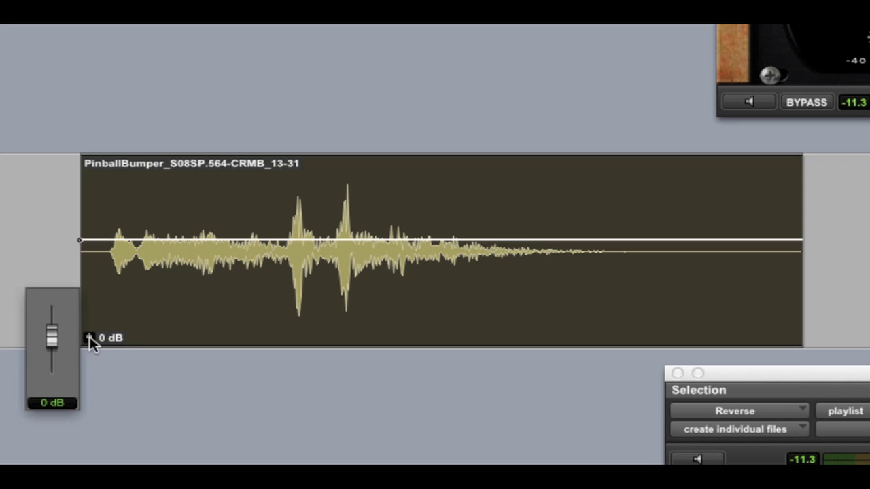
left_click_drag(89, 336, 92, 333)
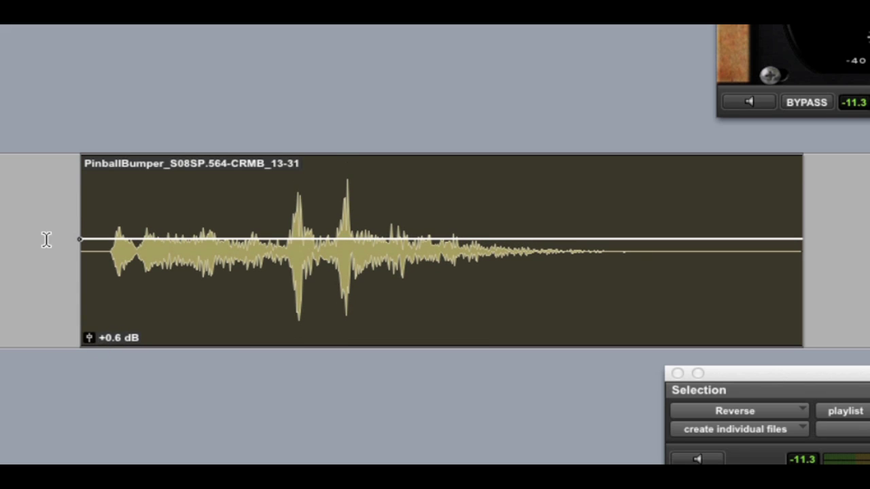
left_click(58, 228)
key("space")
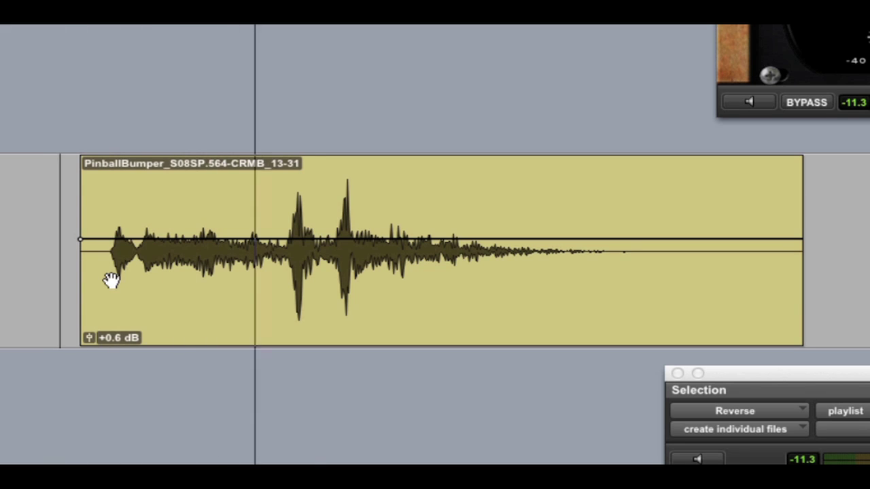
key("space")
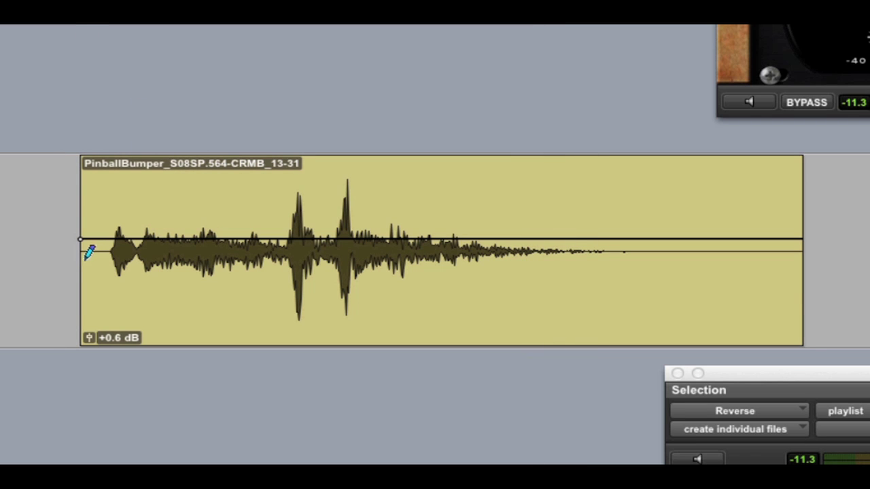
mouse_move(82, 250)
left_mouse_down()
mouse_move(142, 250)
mouse_move(220, 229)
mouse_move(274, 229)
mouse_move(310, 241)
mouse_move(382, 230)
mouse_move(441, 206)
mouse_move(551, 213)
mouse_move(600, 225)
mouse_move(644, 250)
left_mouse_up()
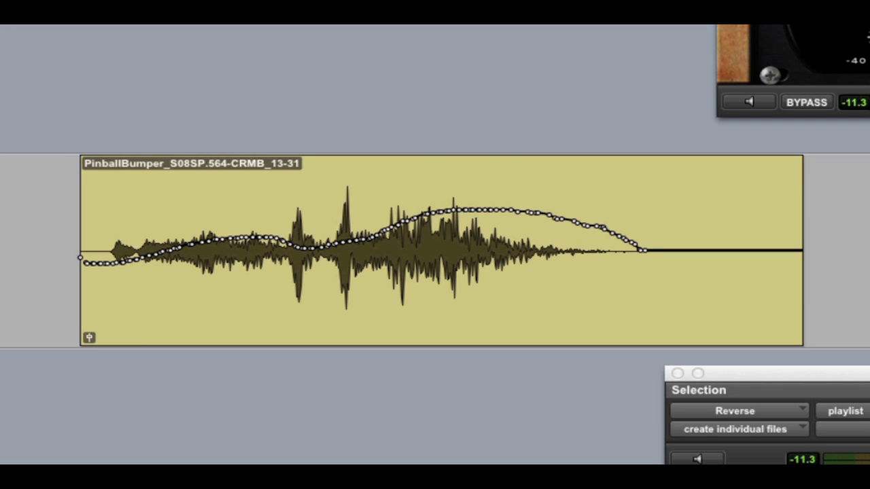
key("space")
Stretch the whole PinballBumper clip to a 120% TCE Factor in Elastic Properties and play it
left_click(321, 205)
double_click(321, 205)
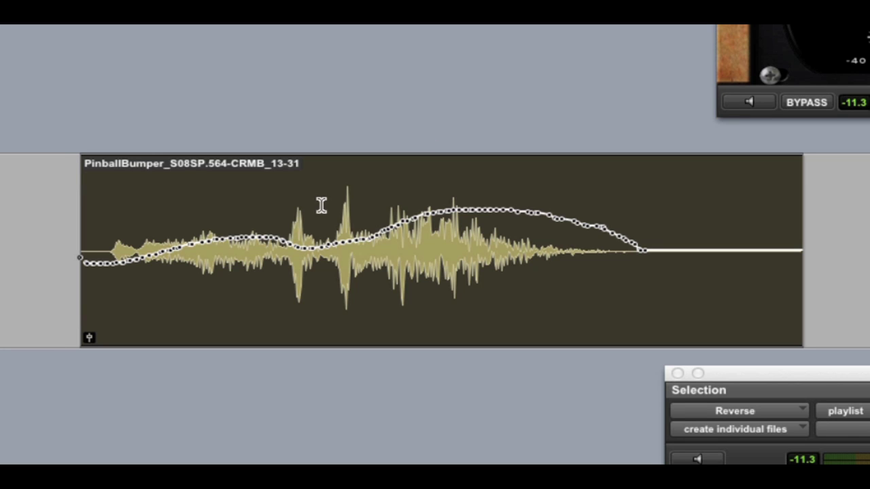
key("alt+KP_5")
left_click_drag(578, 369, 384, 39)
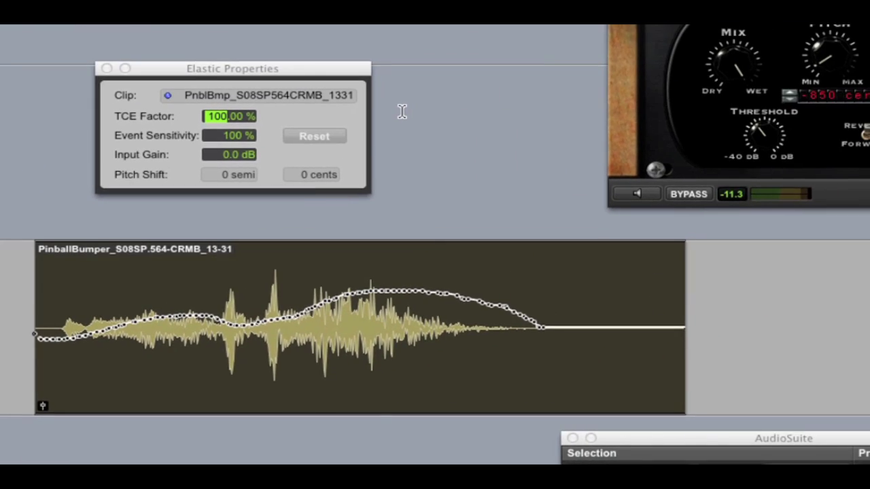
key("Return")
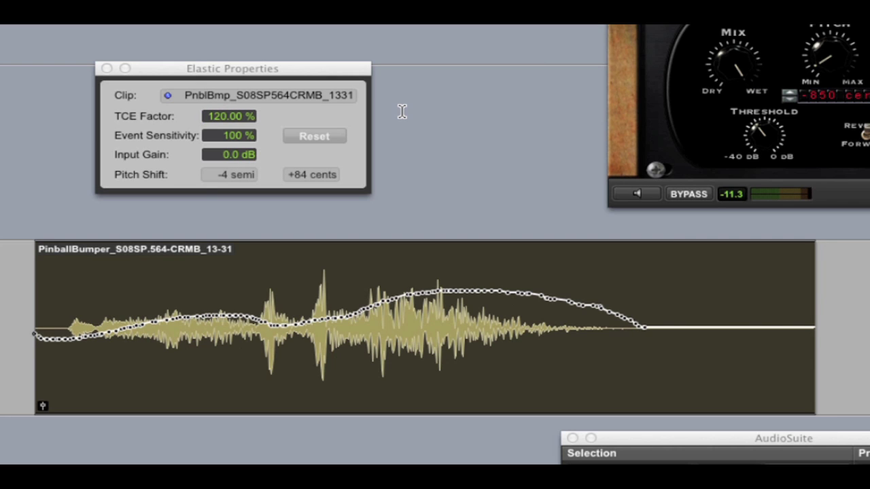
left_click(12, 258)
key("space")
Trim the stretched clip's start slightly, add a fade-in, and pull in a fade-out at its end
double_click(241, 296)
left_click_drag(42, 310, 59, 310)
left_click_drag(59, 254, 65, 250)
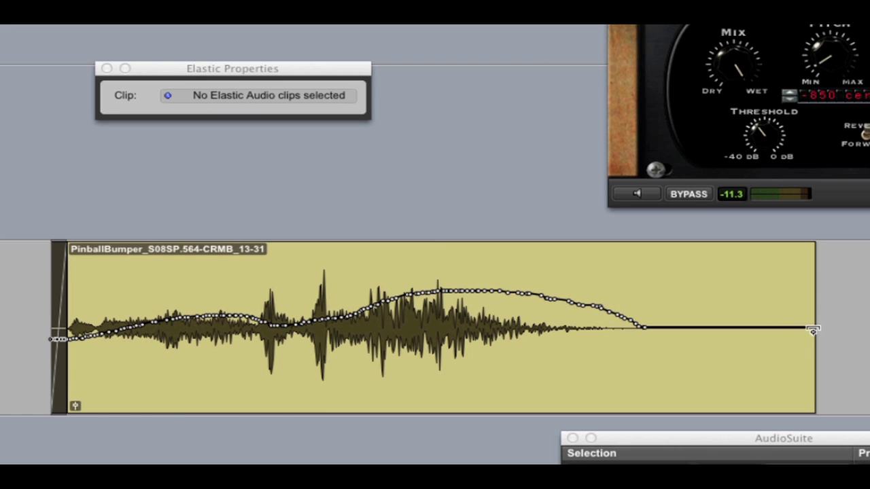
left_click_drag(808, 320, 695, 326)
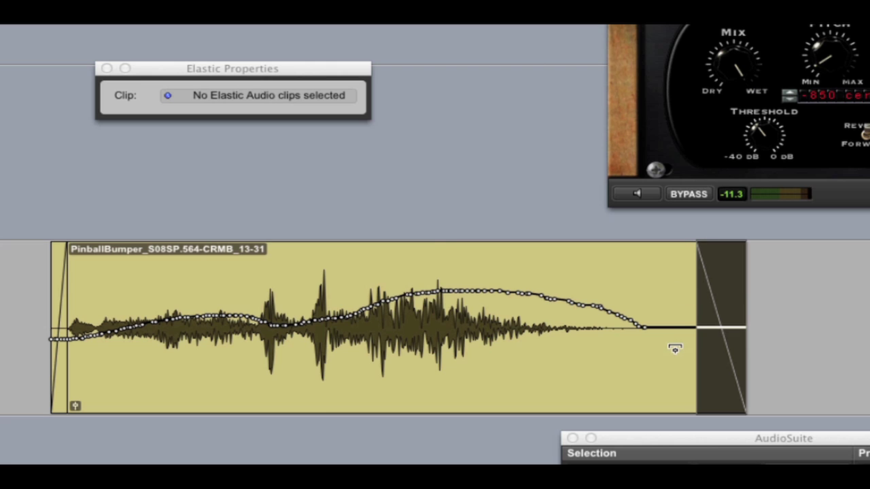
mouse_move(714, 398)
left_mouse_down()
mouse_move(677, 400)
mouse_move(703, 404)
left_mouse_up()
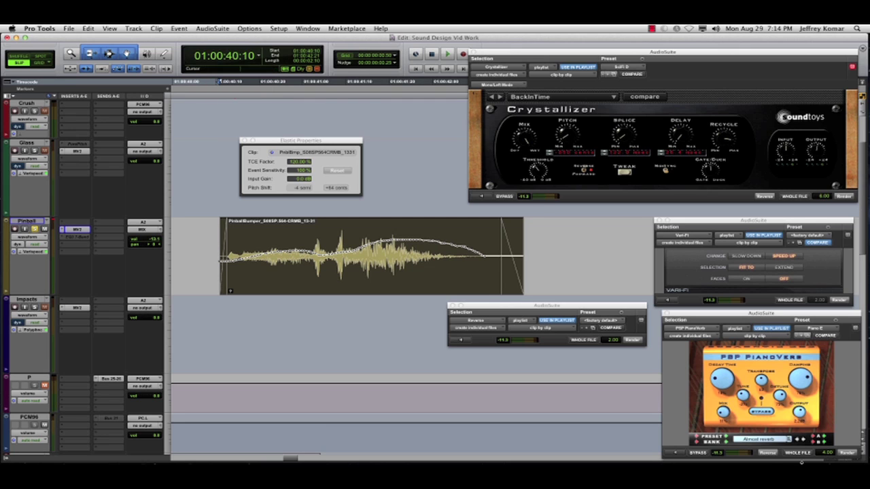
Render the PSP PianoVerb reverb onto the PinballBumper clip and audition the result
left_click(846, 453)
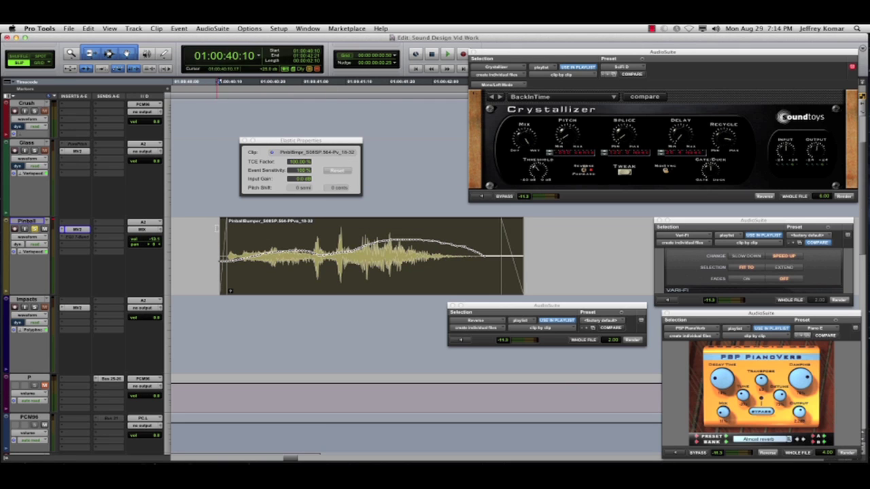
left_click(192, 230)
key("space")
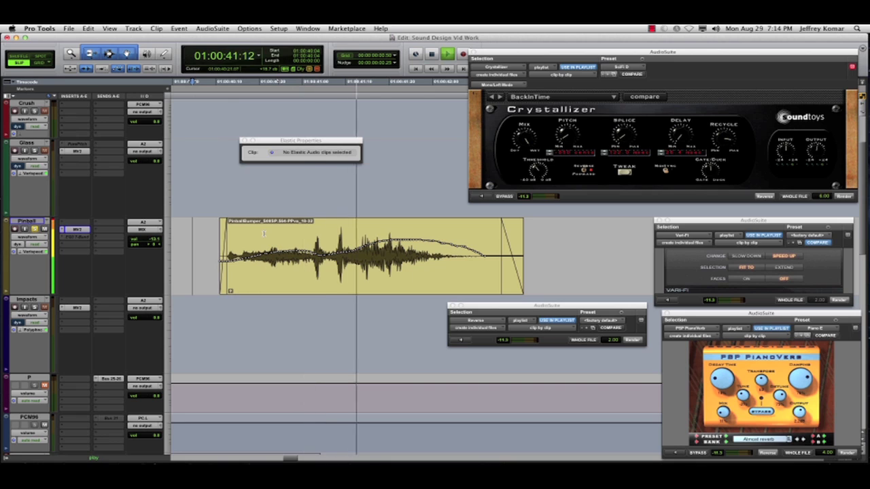
key("space")
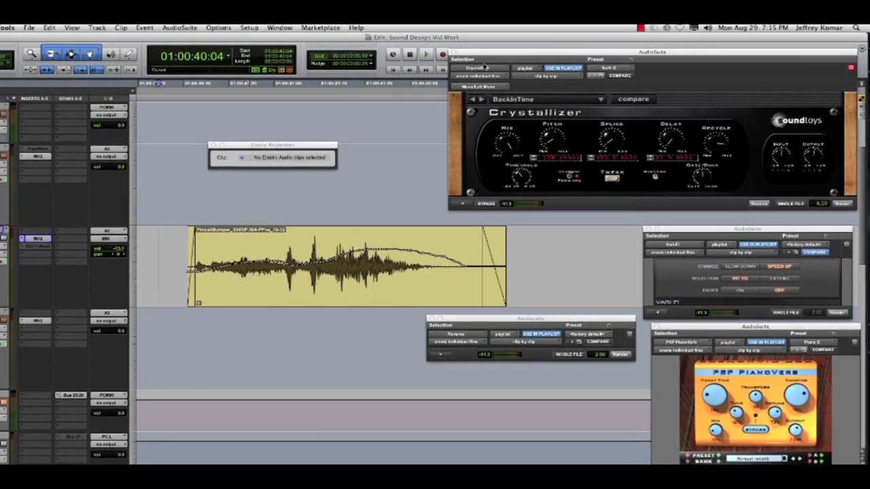
left_click(499, 66)
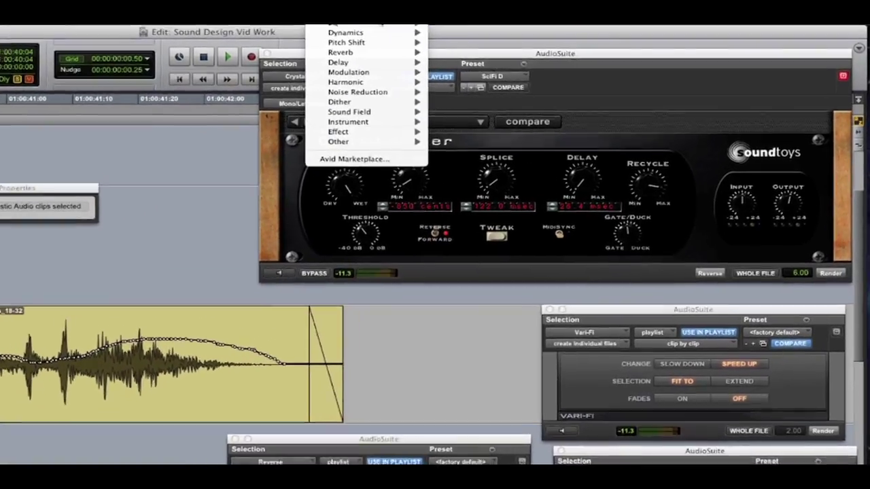
Render the clip through EQ3 7-Band with the Warp B preset and play it back
mouse_move(469, 37)
left_click(409, 142)
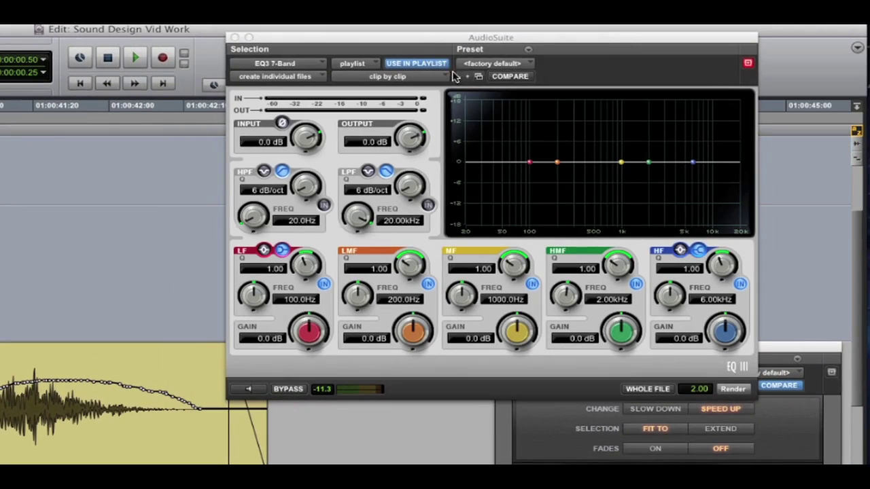
left_click(478, 63)
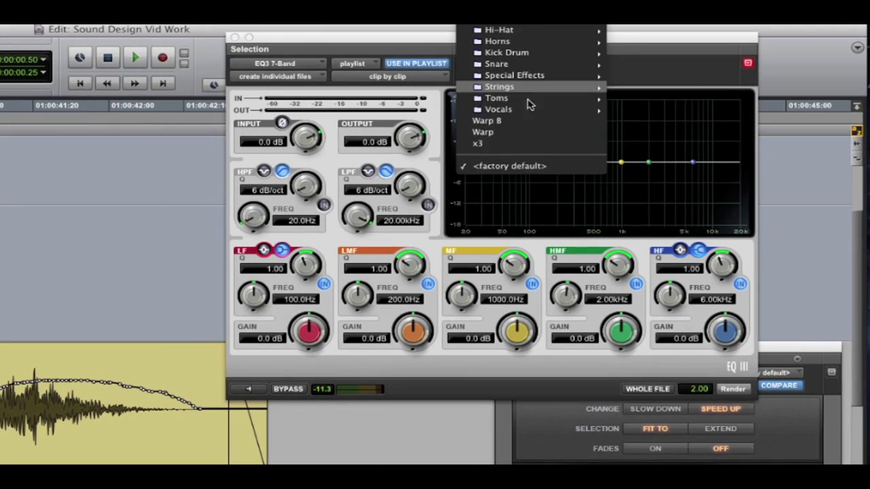
left_click(525, 123)
left_click_drag(443, 42, 445, 39)
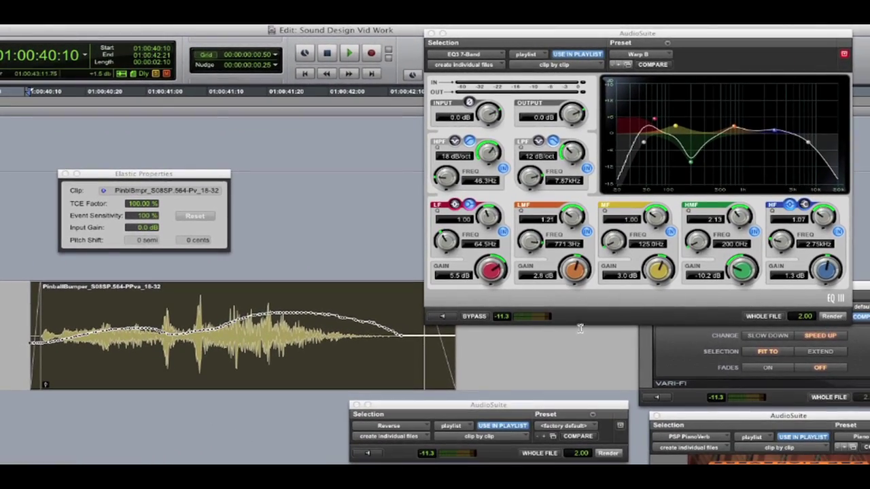
left_click(831, 316)
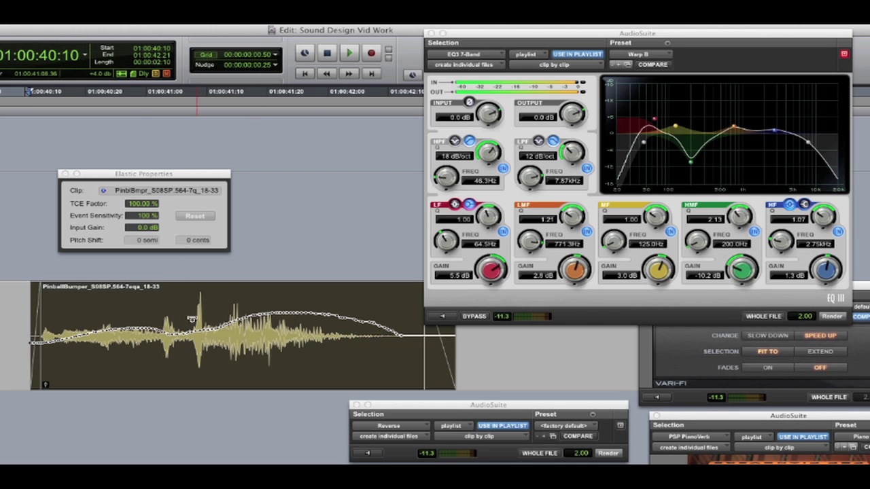
left_click(16, 269)
key("space")
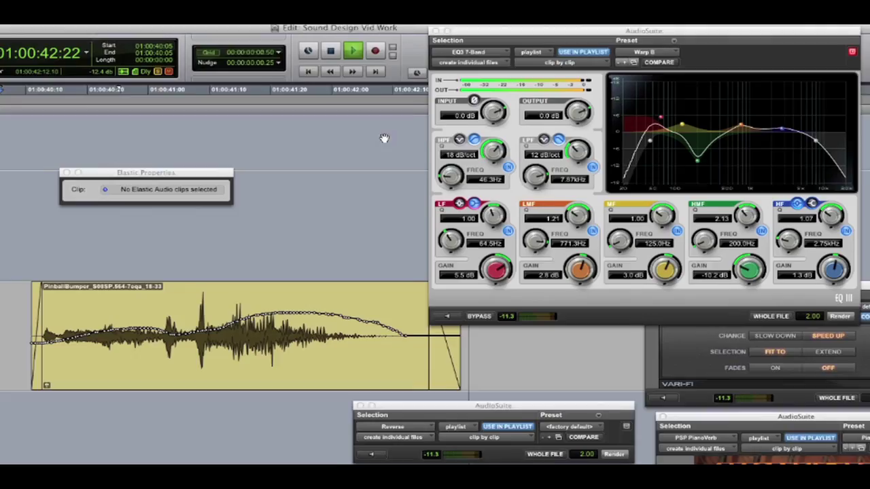
key("space")
Audition the equalized clip from just before its start
left_click(179, 289)
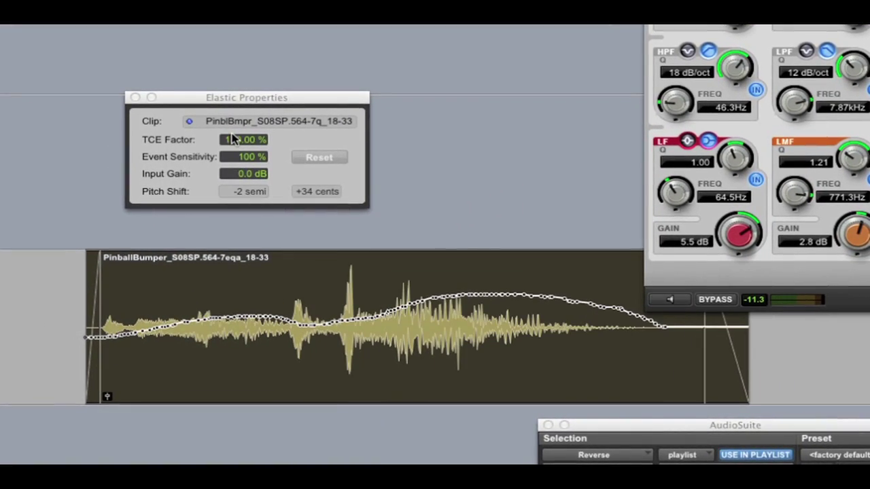
left_click(44, 284)
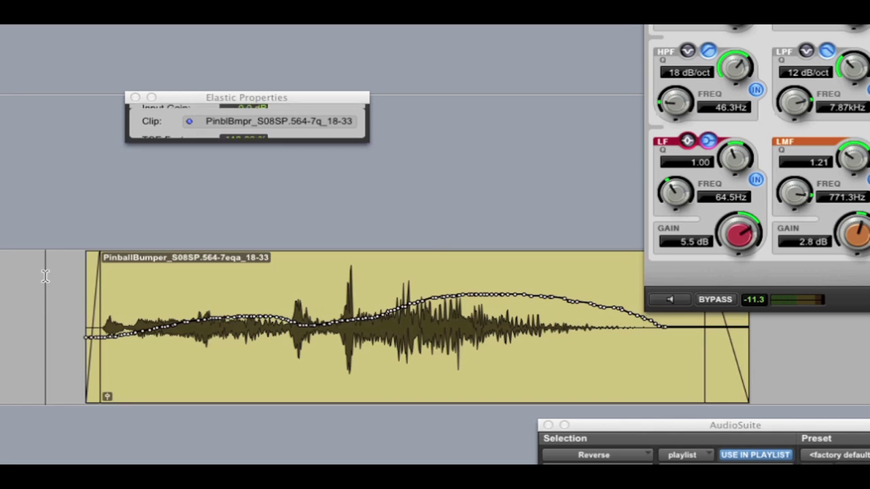
key("space")
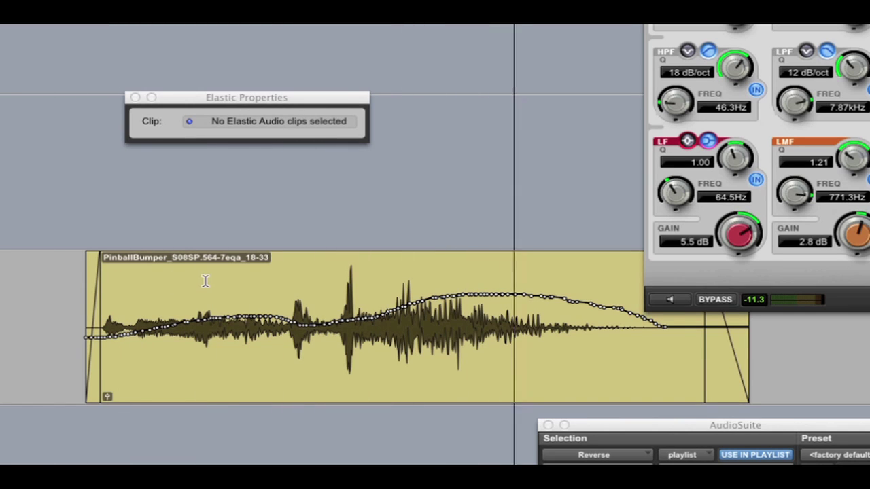
key("space")
Trim the clip's tail shorter and delete its opening portion with the fade-in
left_click_drag(747, 14, 803, 14)
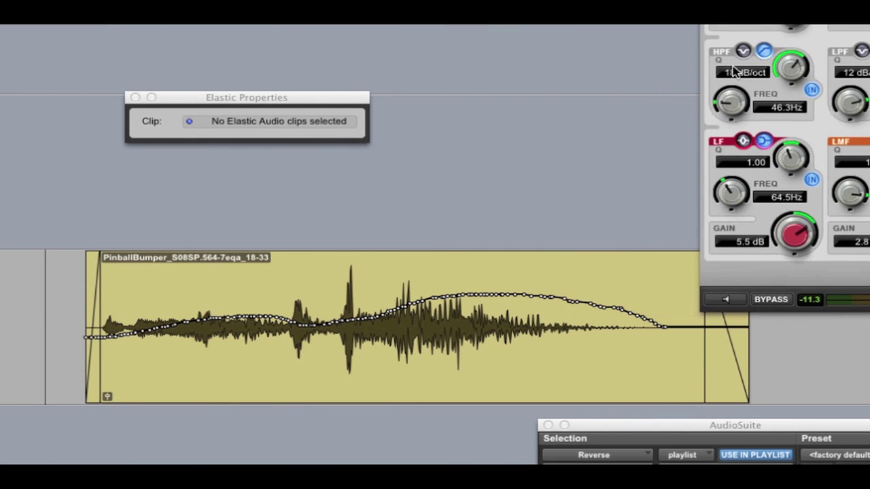
left_click_drag(724, 385, 702, 380)
left_click(105, 397)
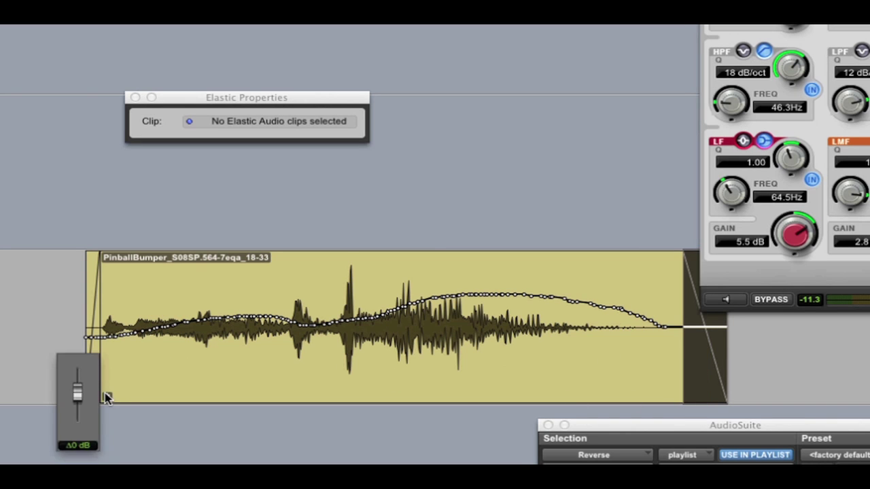
left_click_drag(55, 293, 271, 309)
key("Delete")
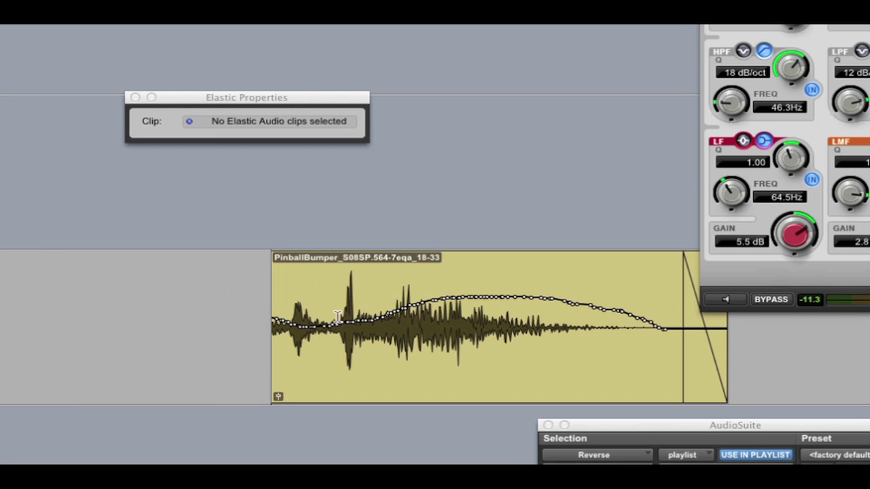
Speed up the clip's opening with Vari-Fi into a separate short clip and lower its clip gain
left_click_drag(272, 299, 336, 299)
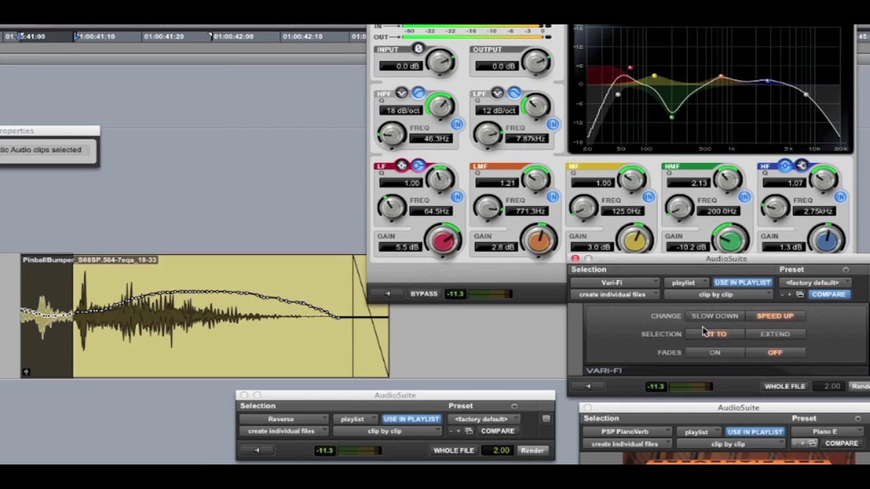
left_click(704, 333)
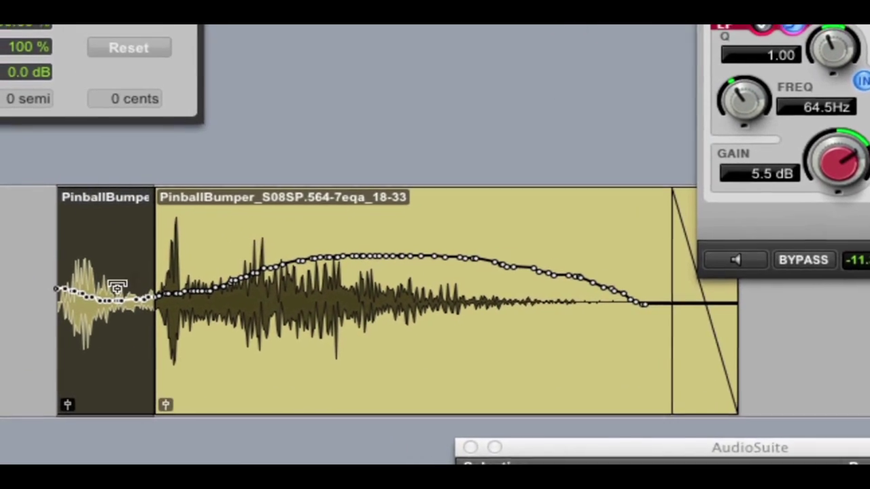
left_click(58, 193)
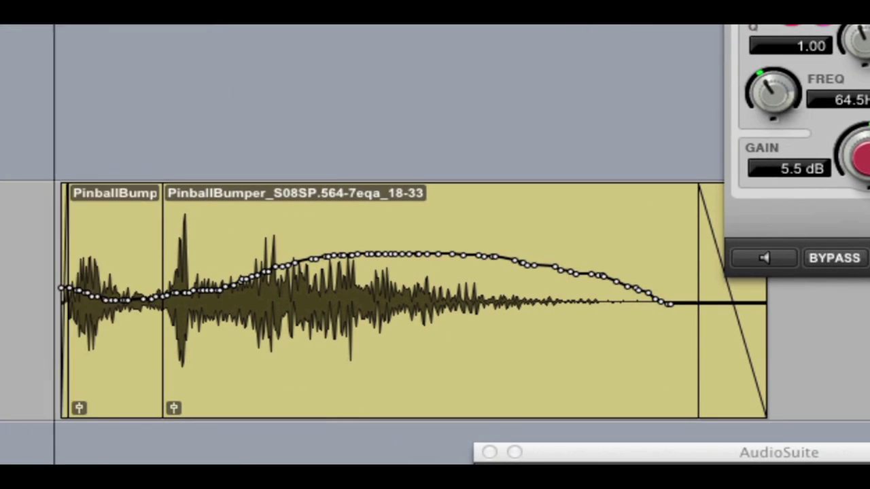
key("space")
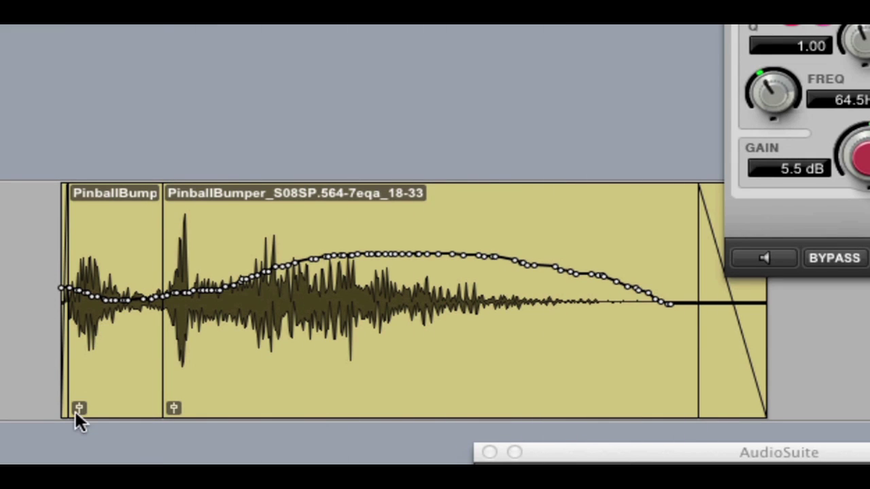
left_click_drag(76, 404, 78, 405)
key("space")
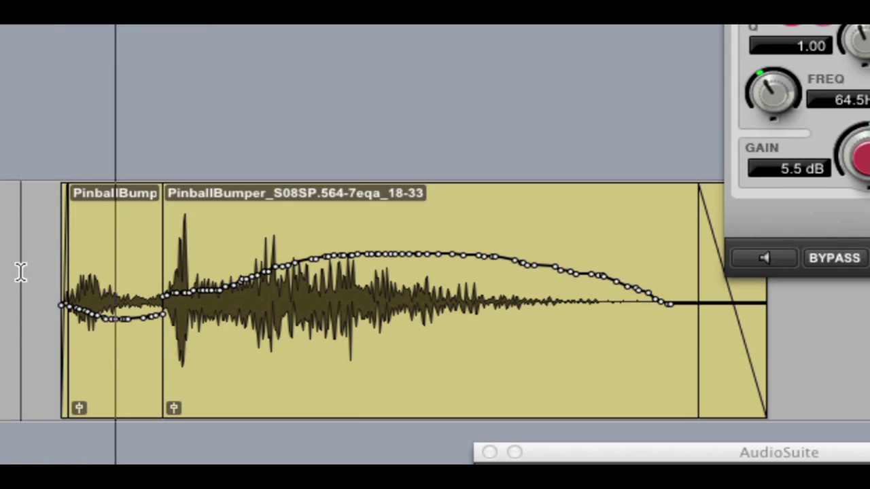